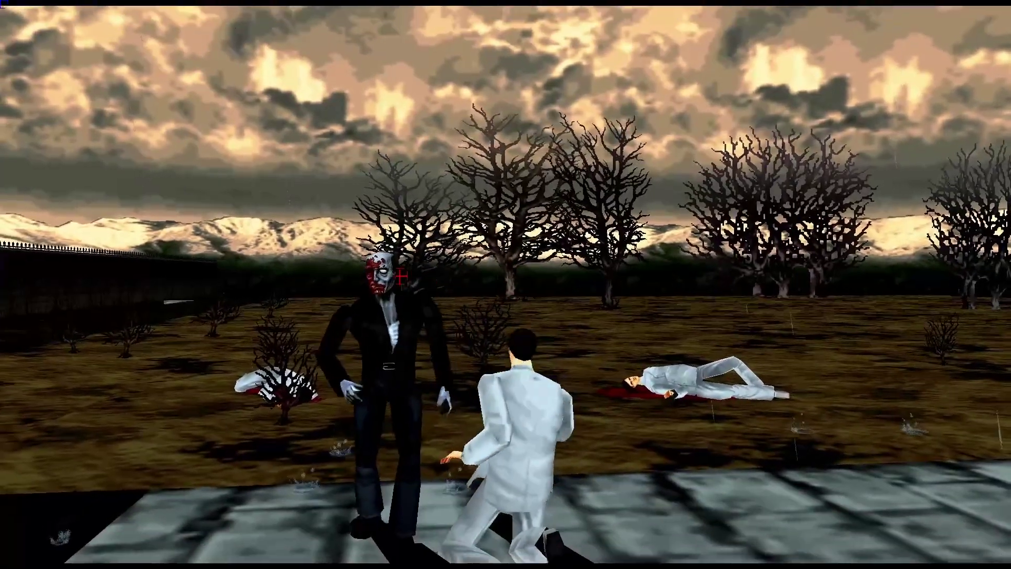
{"action": "left_click", "coordinate": [395, 258]}
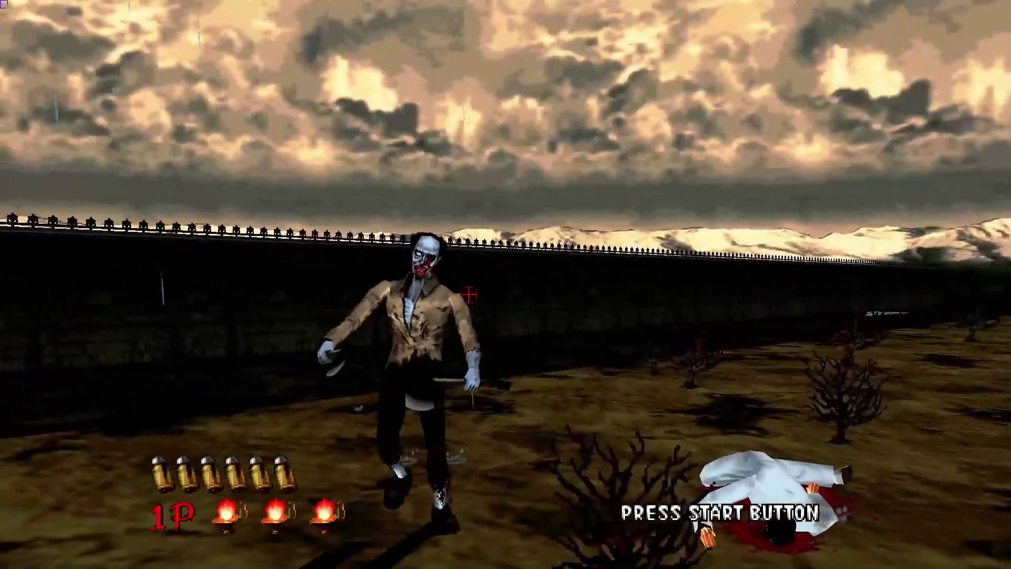
{"action": "left_click", "coordinate": [445, 216]}
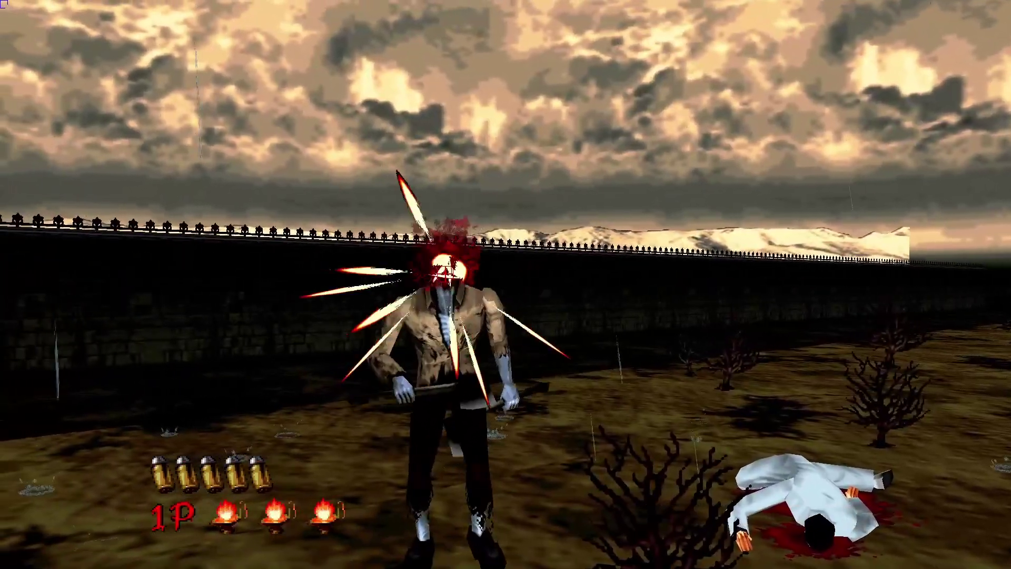
{"action": "left_click", "coordinate": [413, 323]}
{"action": "right_click", "coordinate": [448, 275]}
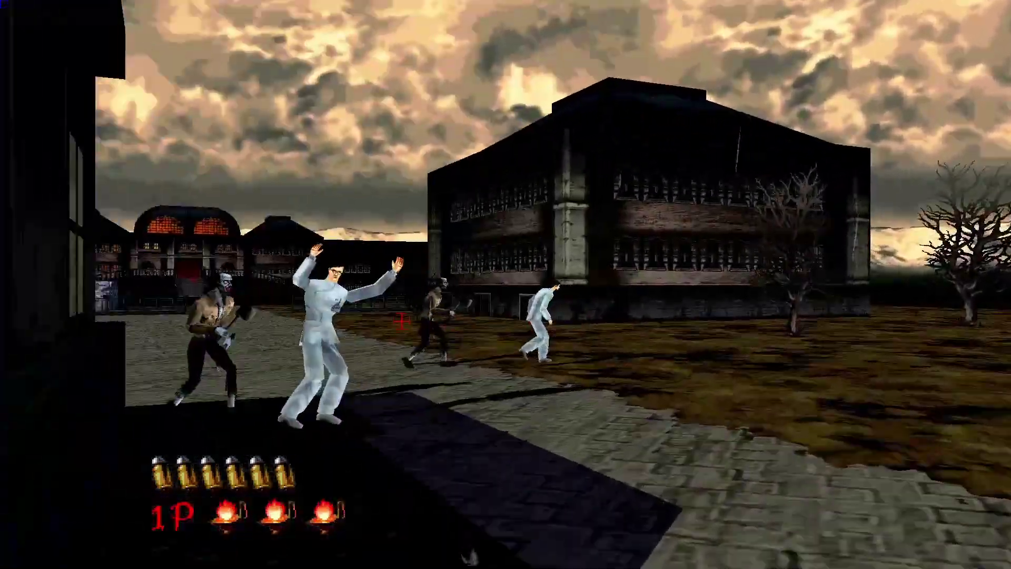
{"action": "left_click", "coordinate": [316, 316]}
{"action": "left_click", "coordinate": [326, 336]}
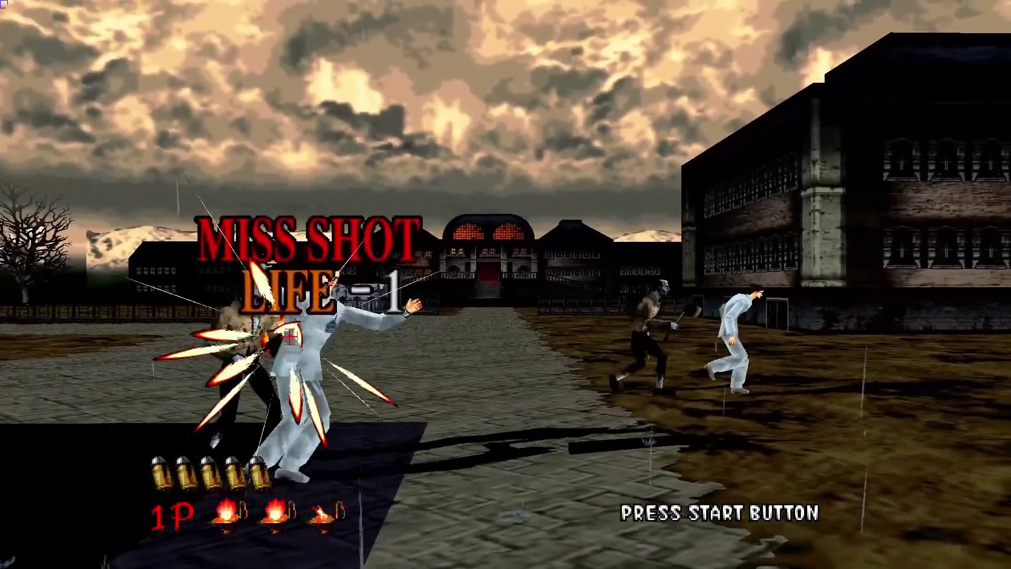
{"action": "left_click", "coordinate": [305, 400]}
{"action": "left_click", "coordinate": [226, 339]}
{"action": "left_click", "coordinate": [226, 339]}
{"action": "right_click", "coordinate": [368, 315]}
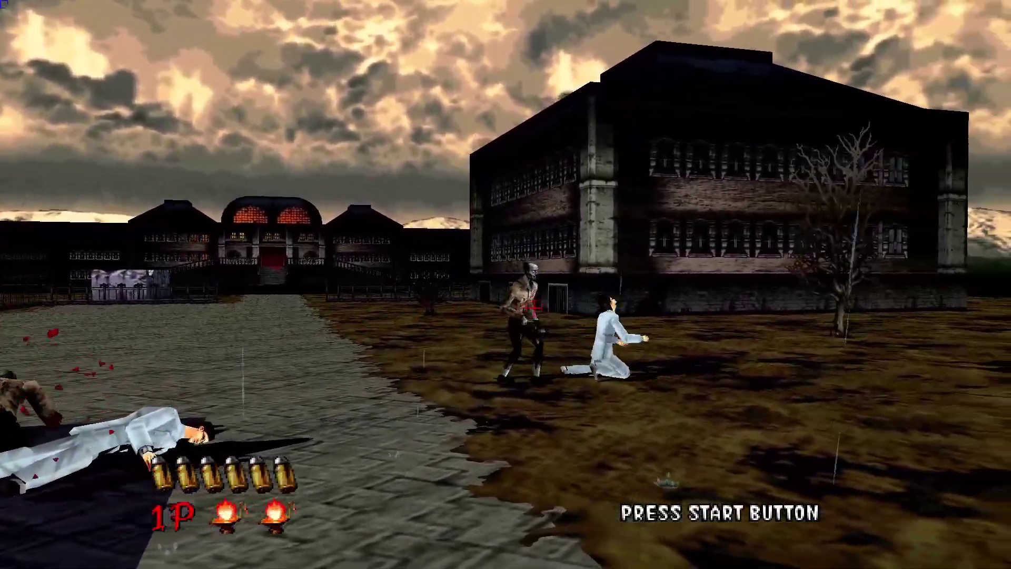
{"action": "left_click", "coordinate": [502, 298]}
{"action": "left_click", "coordinate": [502, 297]}
{"action": "left_click", "coordinate": [503, 297]}
{"action": "left_click", "coordinate": [463, 248]}
{"action": "left_click", "coordinate": [463, 247]}
{"action": "right_click", "coordinate": [464, 248]}
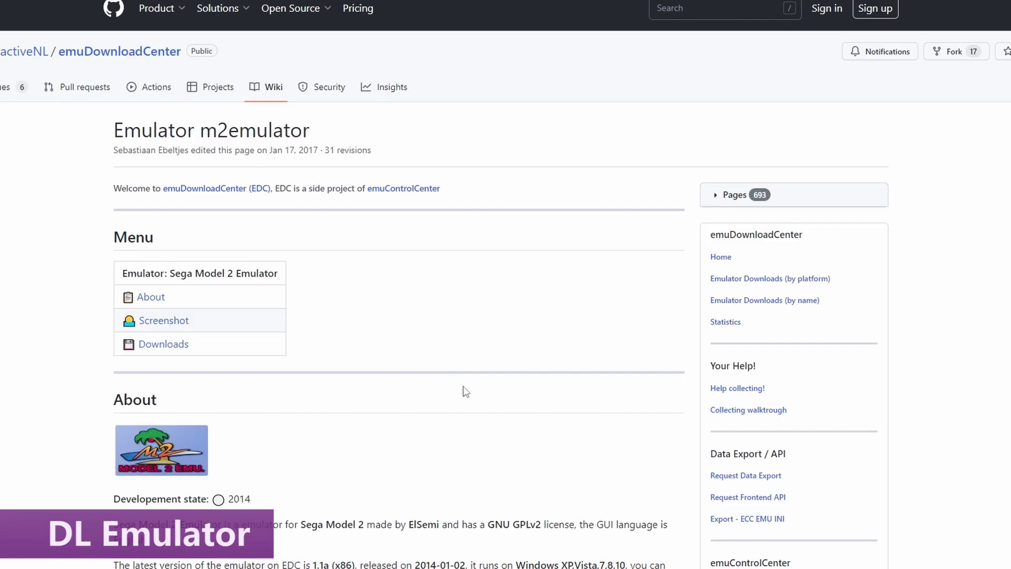
Step: Go to the Downloads section of the m2emulator wiki page and check the release date of version 1.1a
{"action": "left_click", "coordinate": [171, 345]}
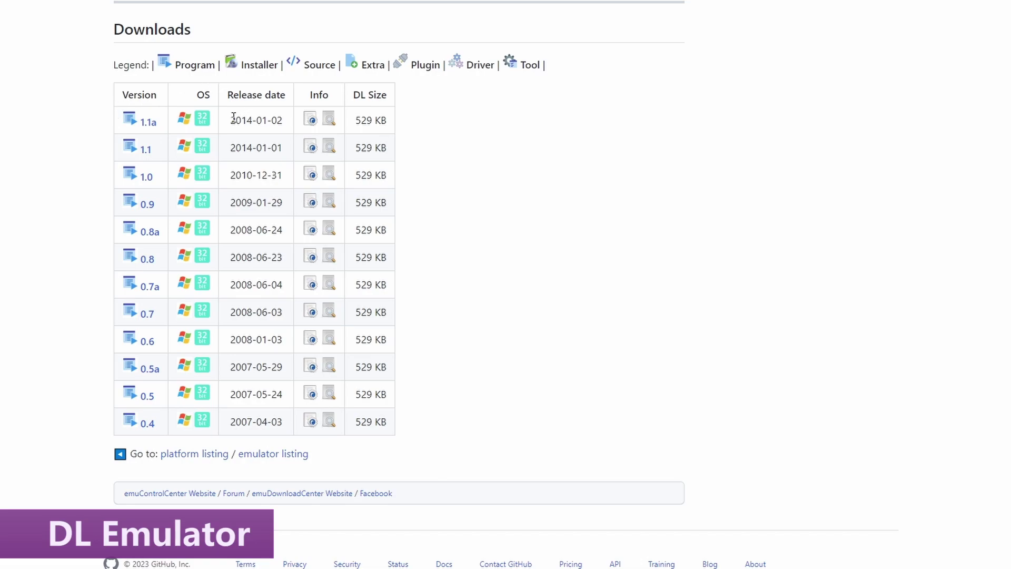
{"action": "left_click_drag", "start_coordinate": [231, 120], "coordinate": [281, 122]}
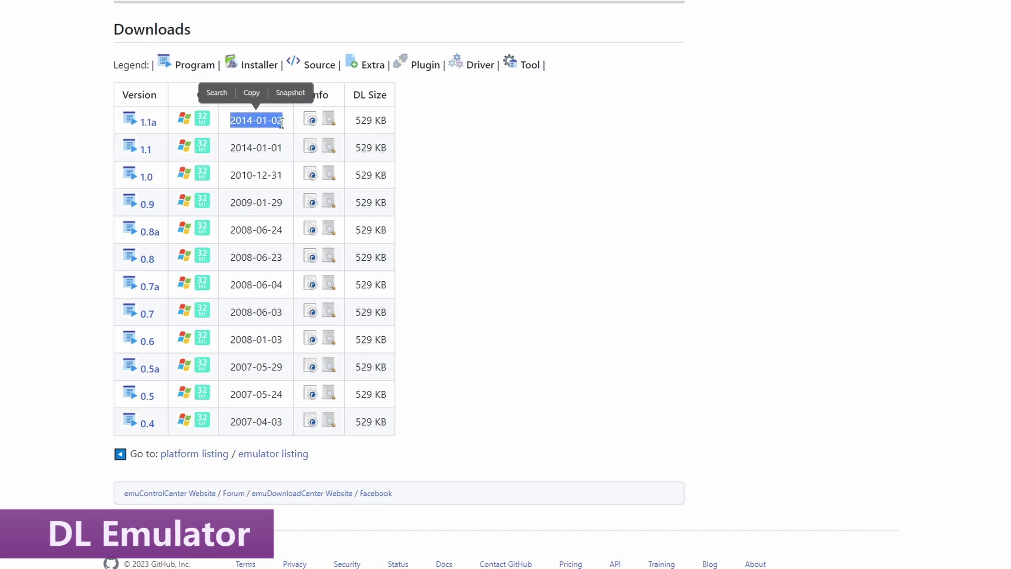
{"action": "left_click", "coordinate": [270, 134]}
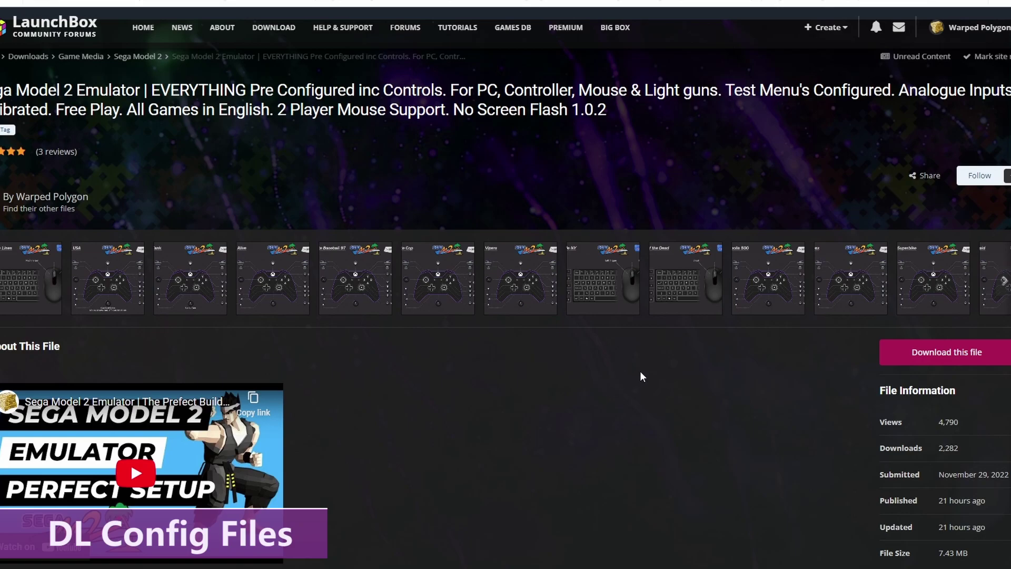
Step: Open the download list for the Sega Model 2 pre-configured files and review the control layout images, DINPUT and XINPUT archives
{"action": "scroll", "coordinate": [684, 350], "scroll_direction": "down", "scroll_amount": 1}
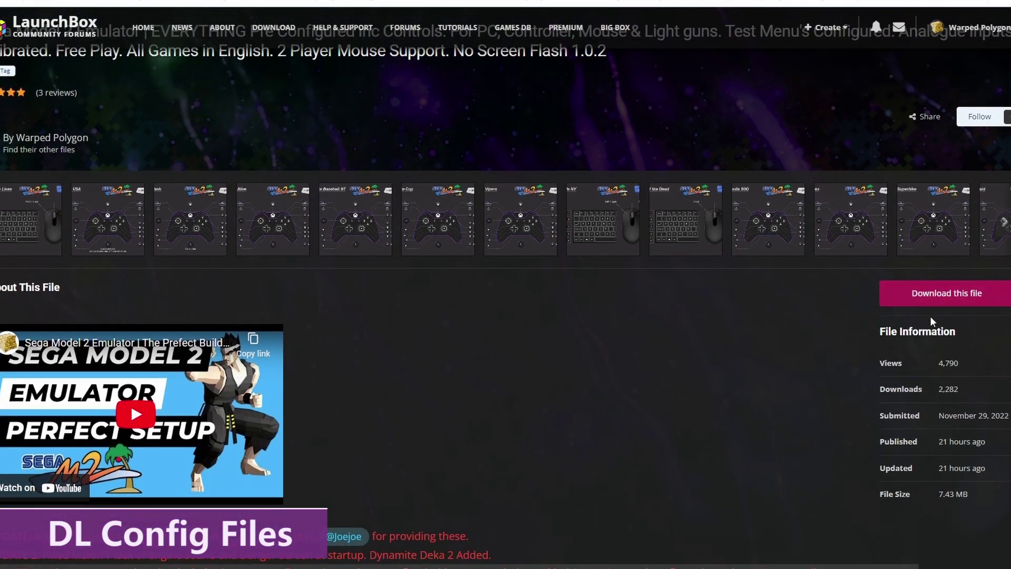
{"action": "left_click", "coordinate": [916, 294]}
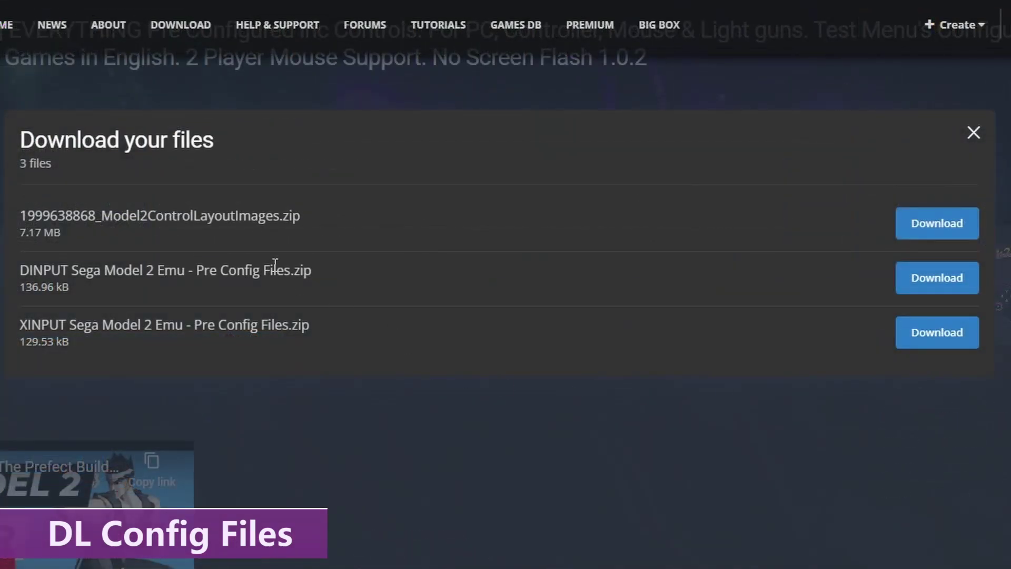
{"action": "left_click_drag", "start_coordinate": [21, 216], "coordinate": [314, 212]}
{"action": "left_click", "coordinate": [373, 224]}
{"action": "left_click_drag", "start_coordinate": [35, 271], "coordinate": [67, 271]}
{"action": "left_click", "coordinate": [68, 272]}
{"action": "mouse_move", "coordinate": [20, 271]}
{"action": "left_mouse_down"}
{"action": "mouse_move", "coordinate": [72, 271]}
{"action": "mouse_move", "coordinate": [22, 271]}
{"action": "left_mouse_up"}
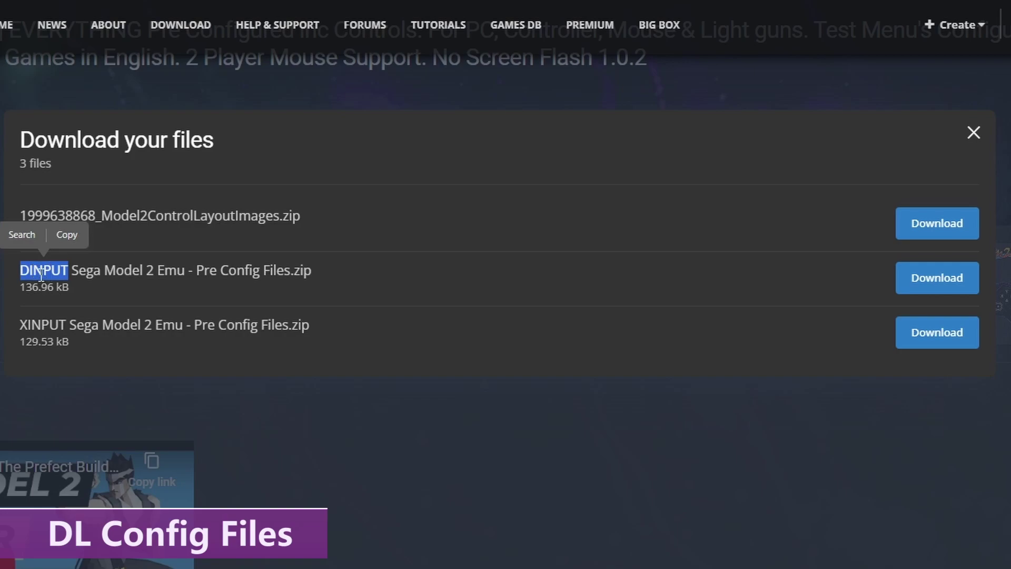
{"action": "left_click", "coordinate": [26, 326]}
{"action": "left_click_drag", "start_coordinate": [27, 326], "coordinate": [52, 326]}
{"action": "left_click", "coordinate": [56, 326]}
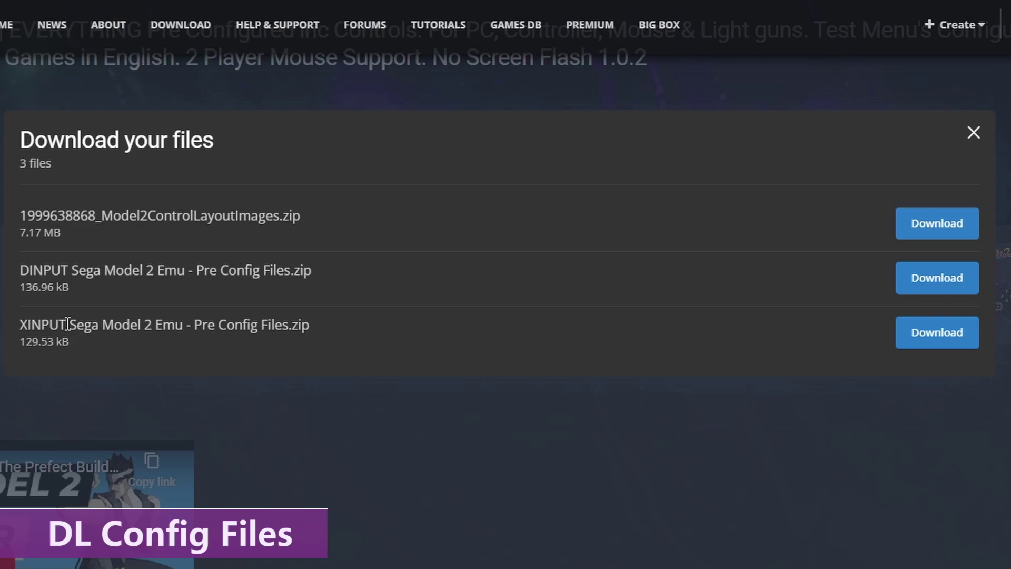
{"action": "left_click_drag", "start_coordinate": [69, 324], "coordinate": [20, 329]}
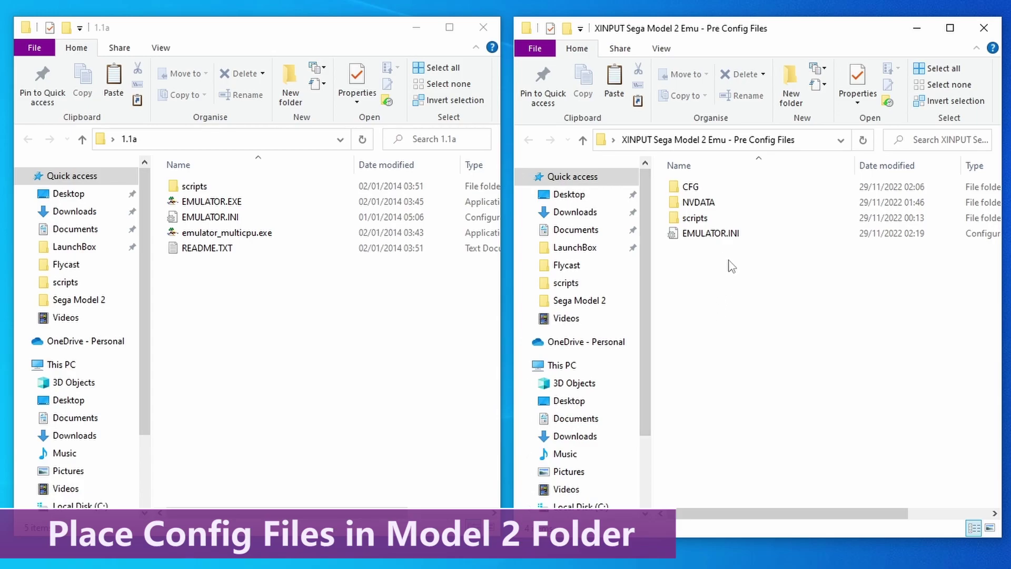
Step: Move CFG, NVDATA, scripts and EMULATOR.INI from the XINPUT config folder into the 1.1a emulator folder, replacing the existing files
{"action": "left_click_drag", "start_coordinate": [727, 261], "coordinate": [726, 184]}
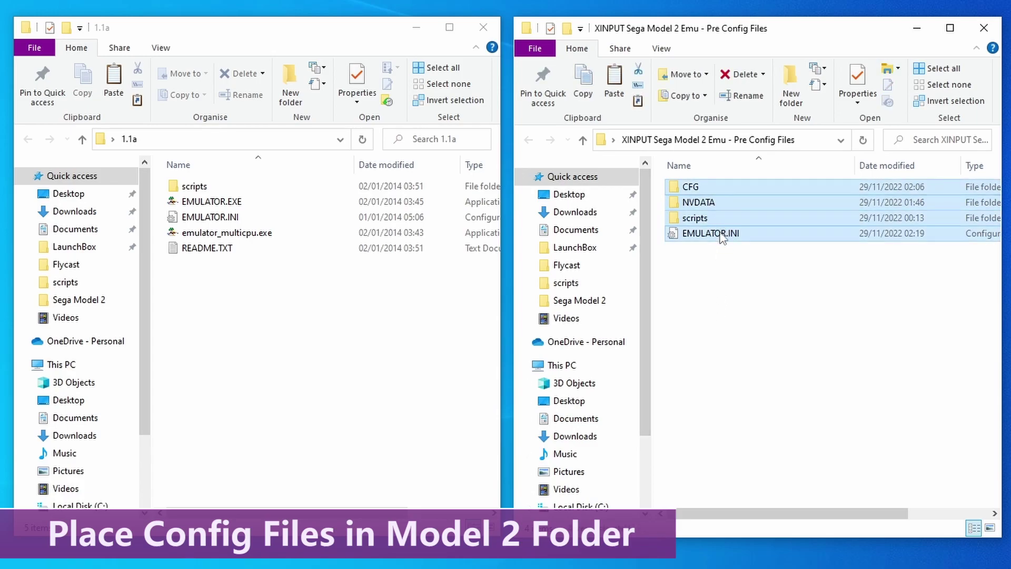
{"action": "left_click_drag", "start_coordinate": [727, 233], "coordinate": [277, 343]}
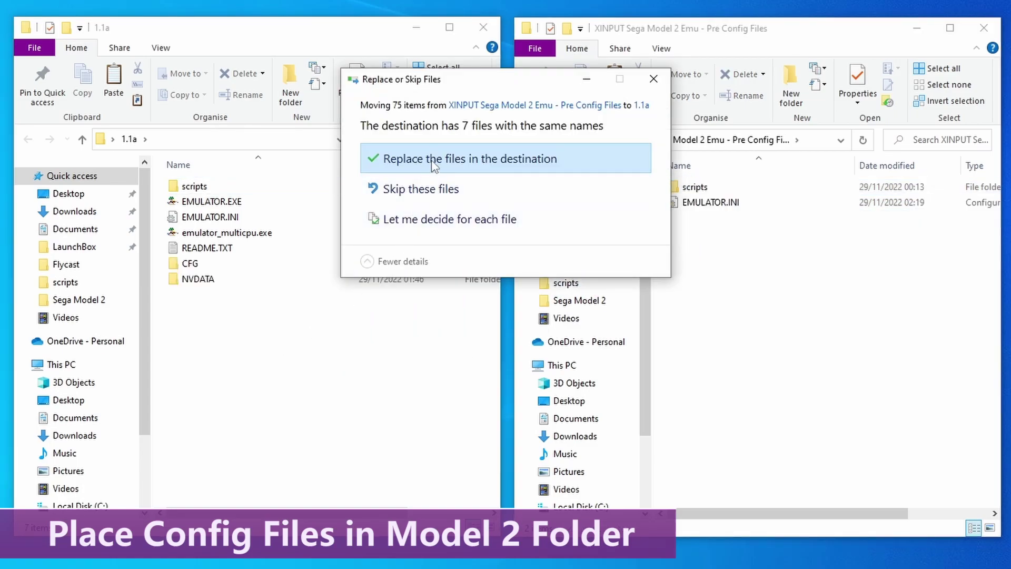
{"action": "left_click", "coordinate": [434, 166]}
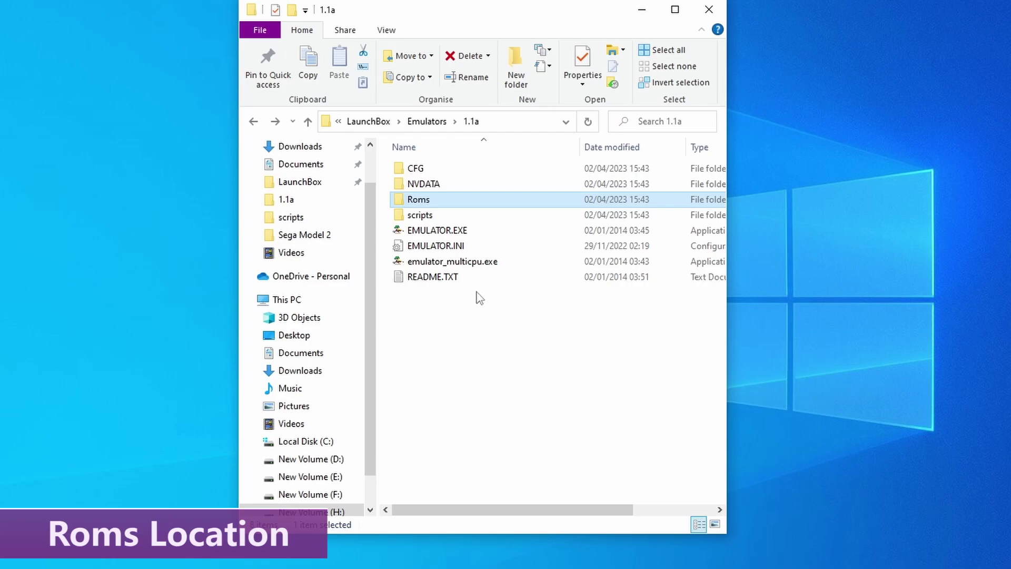
Step: Open the Roms folder inside the 1.1a emulator folder and copy its full path
{"action": "double_click", "coordinate": [424, 203]}
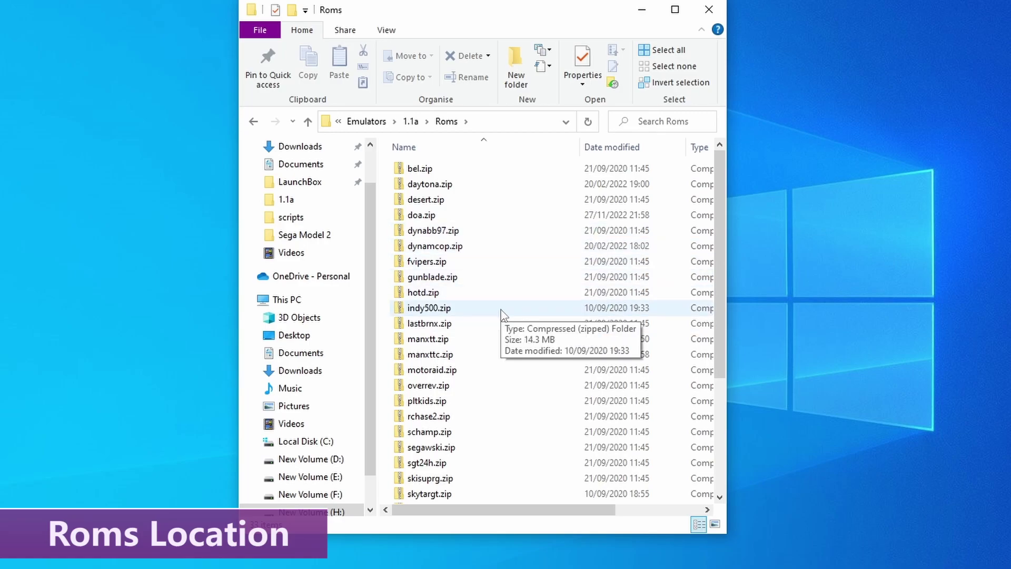
{"action": "left_click", "coordinate": [513, 125]}
{"action": "right_click", "coordinate": [446, 123]}
{"action": "left_click", "coordinate": [362, 180]}
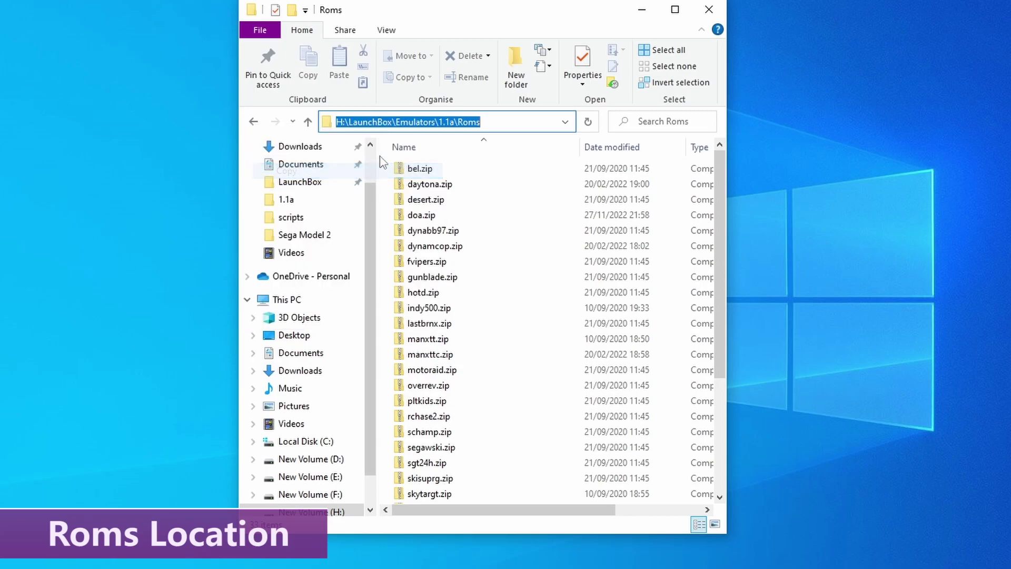
Step: In EMULATOR.INI from the 1.1a folder, set Dir1 to H:\LaunchBox\Emulators\1.1a\Roms and save the file
{"action": "left_click", "coordinate": [254, 122]}
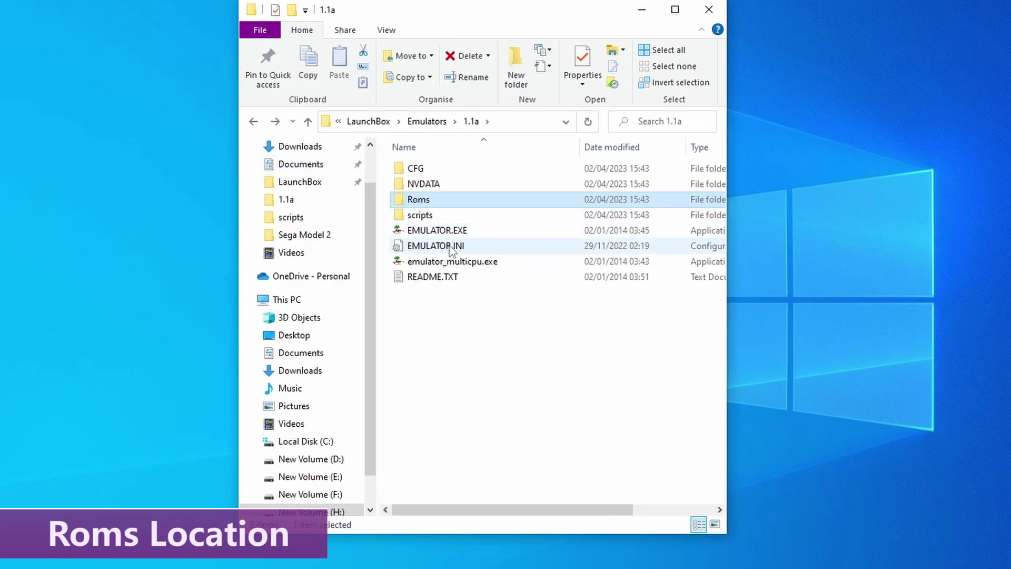
{"action": "double_click", "coordinate": [478, 247]}
{"action": "left_click_drag", "start_coordinate": [298, 108], "coordinate": [257, 109]}
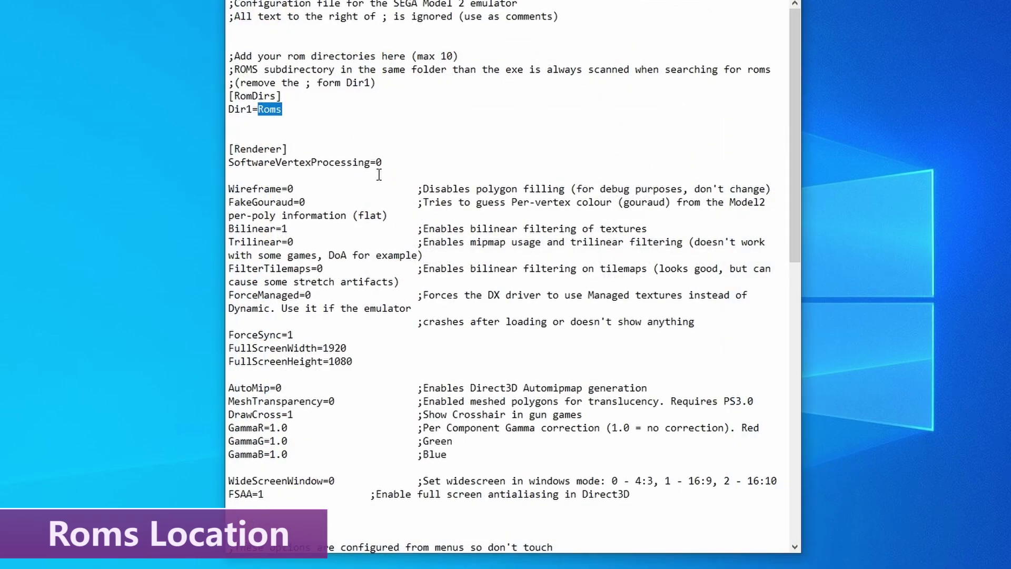
{"action": "key", "text": "ctrl+v"}
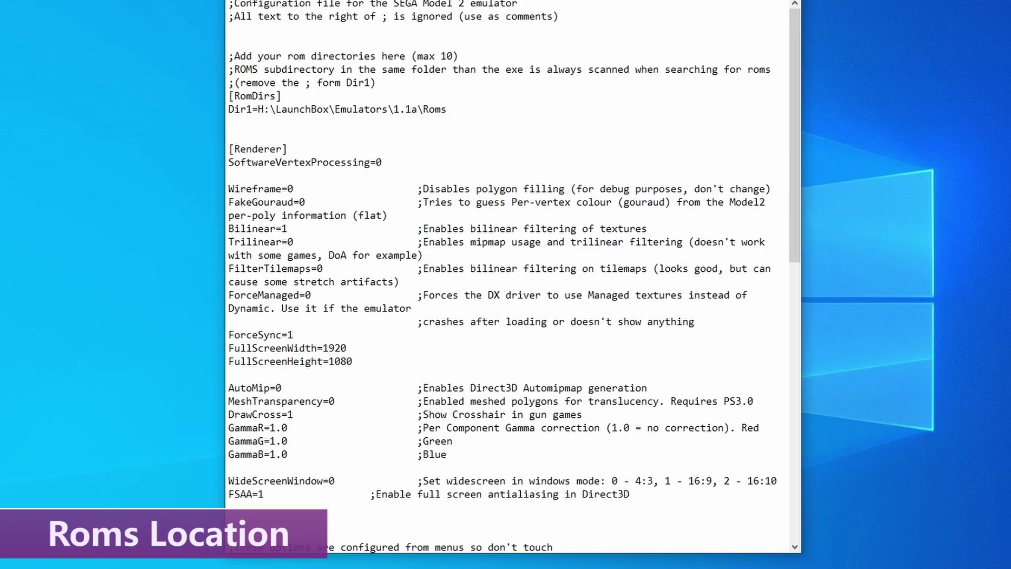
{"action": "left_click", "coordinate": [237, 1]}
{"action": "left_click", "coordinate": [266, 49]}
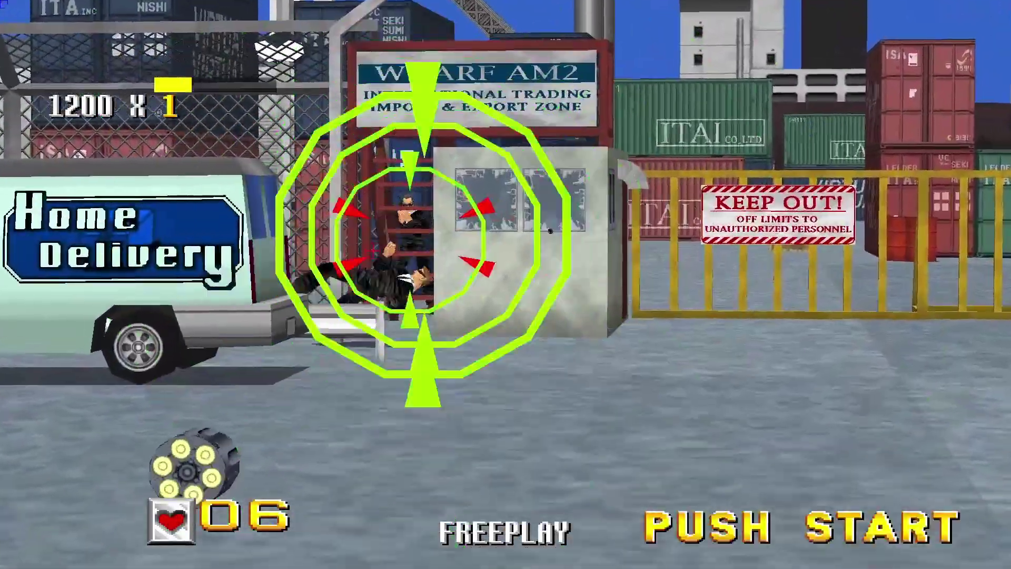
{"action": "left_click", "coordinate": [378, 245]}
{"action": "left_click", "coordinate": [327, 227]}
{"action": "left_click", "coordinate": [335, 242]}
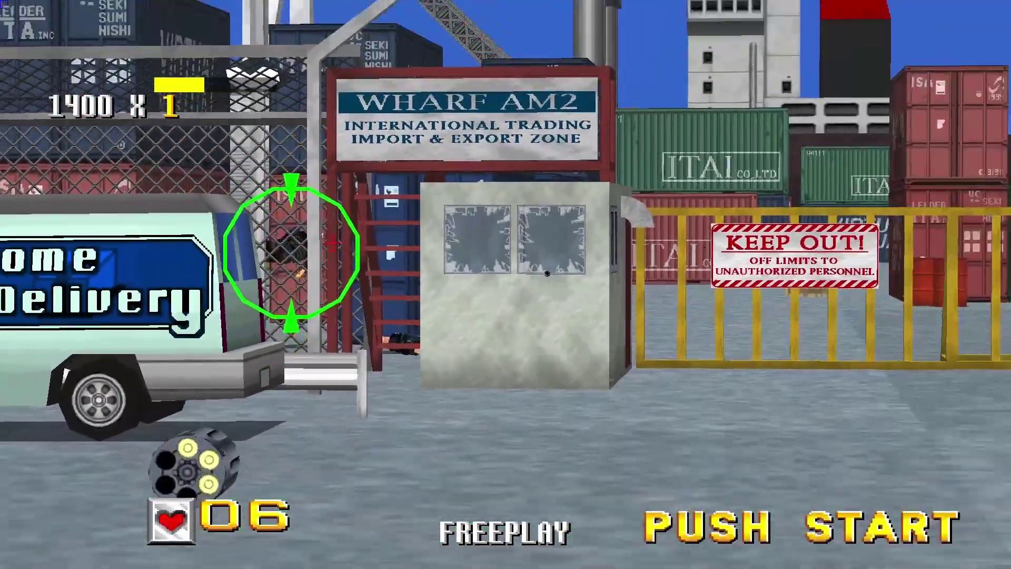
{"action": "right_click", "coordinate": [335, 242]}
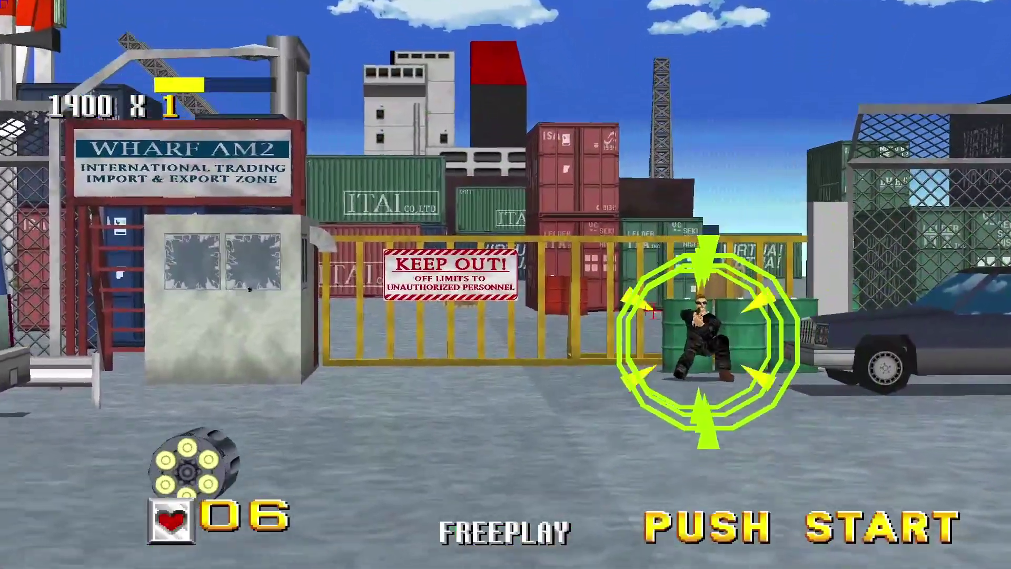
{"action": "left_click", "coordinate": [686, 315]}
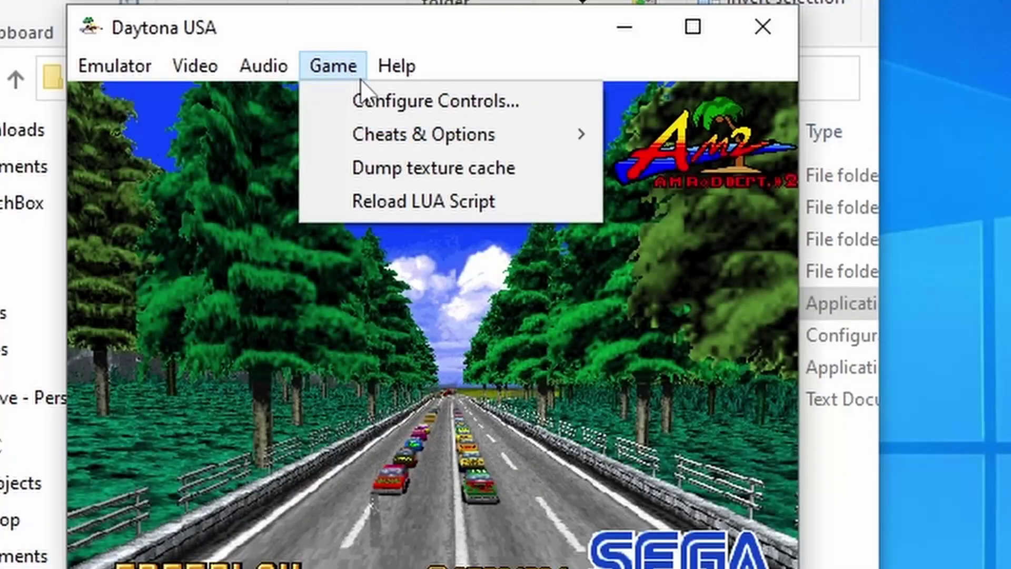
Step: Look through the cheats and options offered for Daytona USA in the emulator
{"action": "mouse_move", "coordinate": [526, 135]}
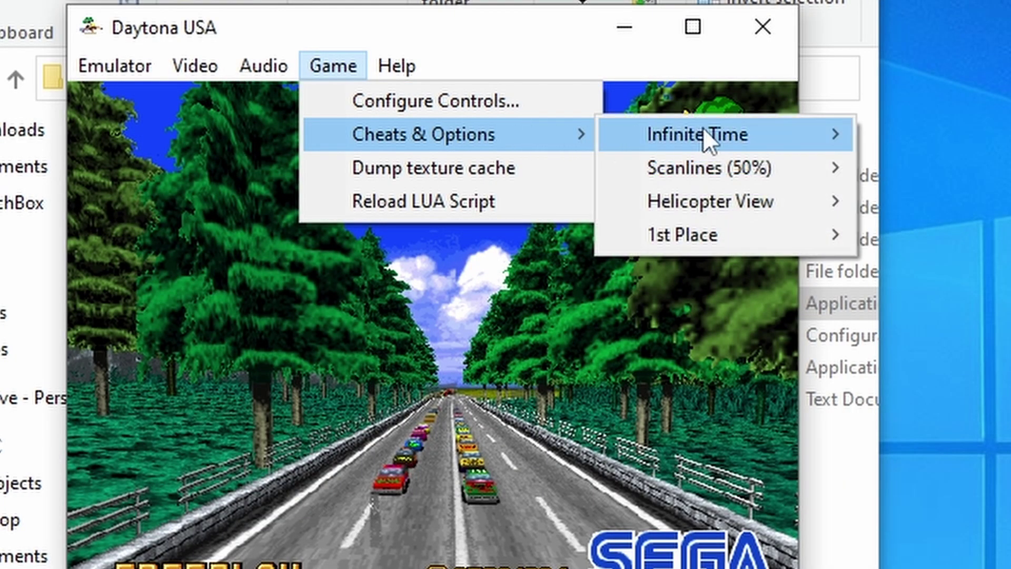
{"action": "mouse_move", "coordinate": [774, 200]}
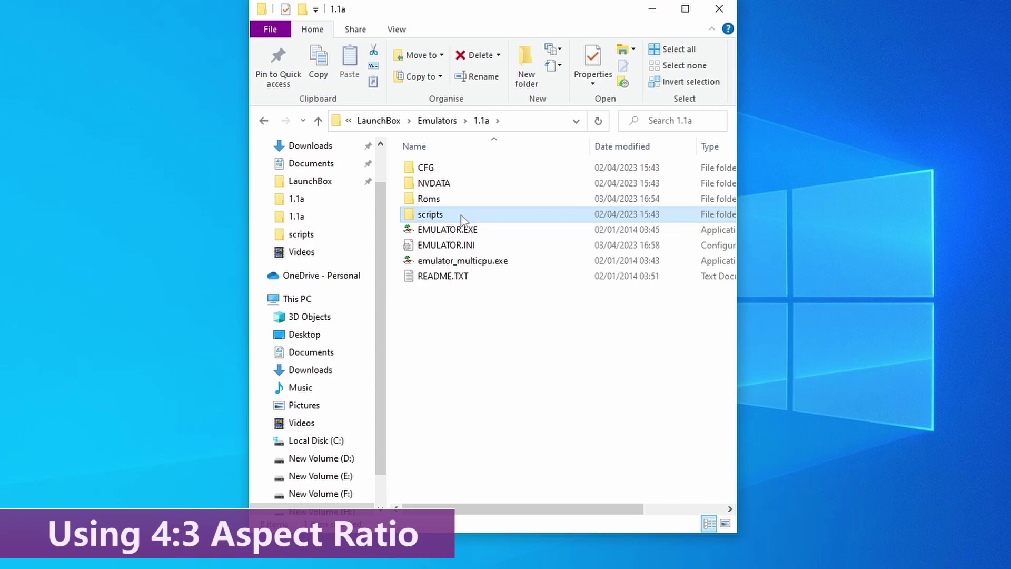
Step: Compare the lua files in the emulator's scripts folder with those in its 4x3 Scripts subfolder
{"action": "double_click", "coordinate": [460, 213]}
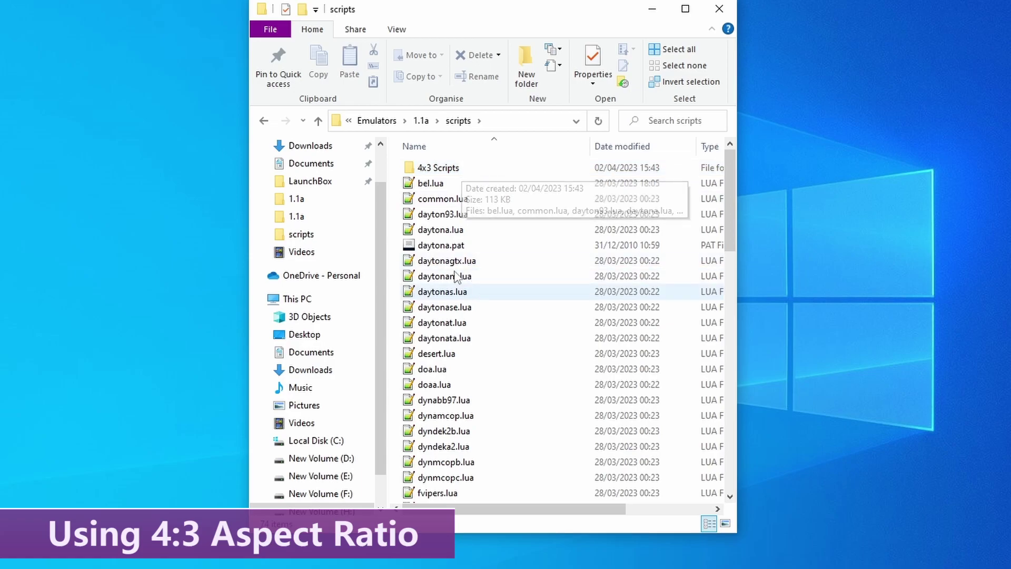
{"action": "double_click", "coordinate": [439, 169]}
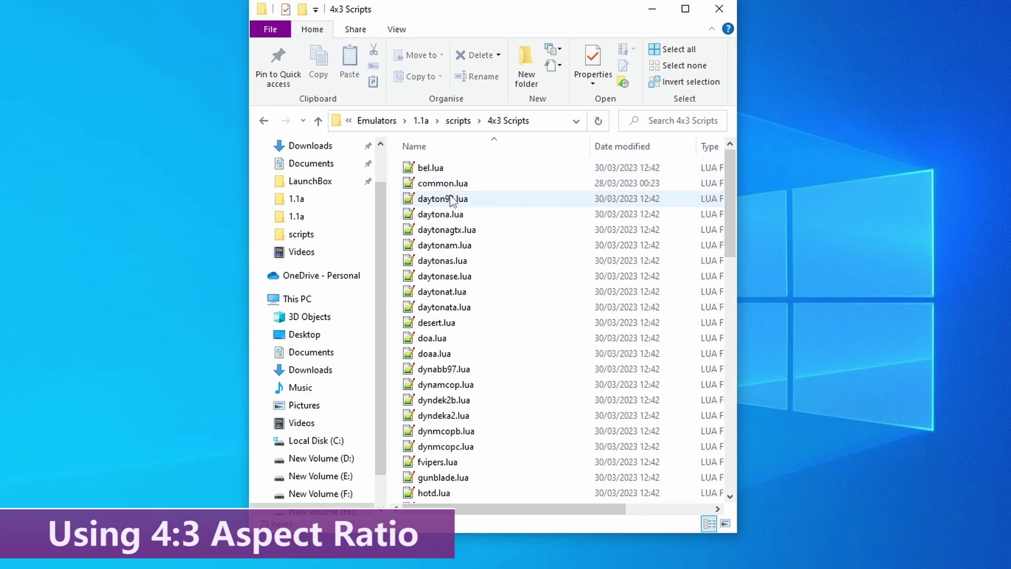
{"action": "left_click", "coordinate": [458, 120]}
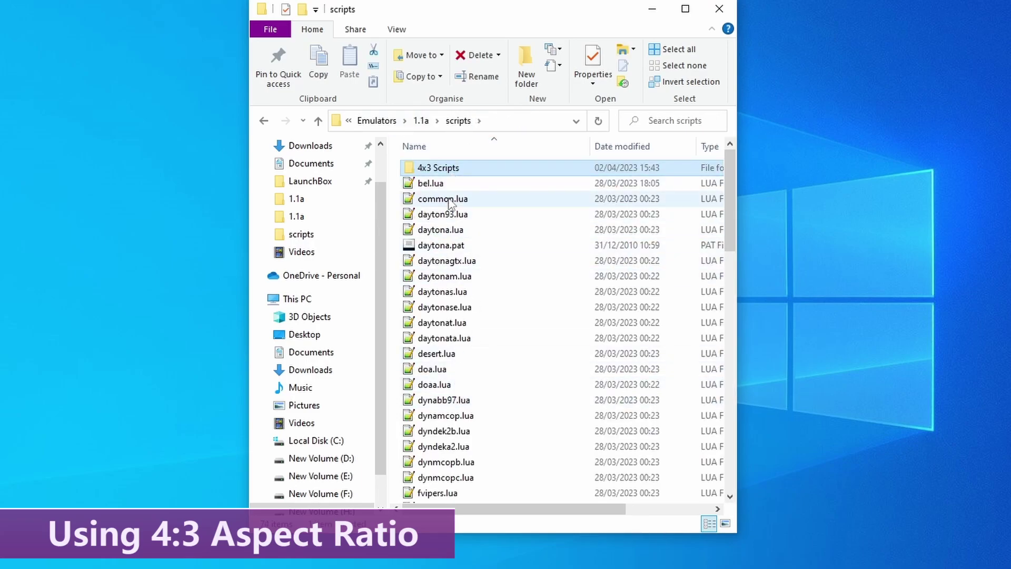
{"action": "double_click", "coordinate": [445, 170]}
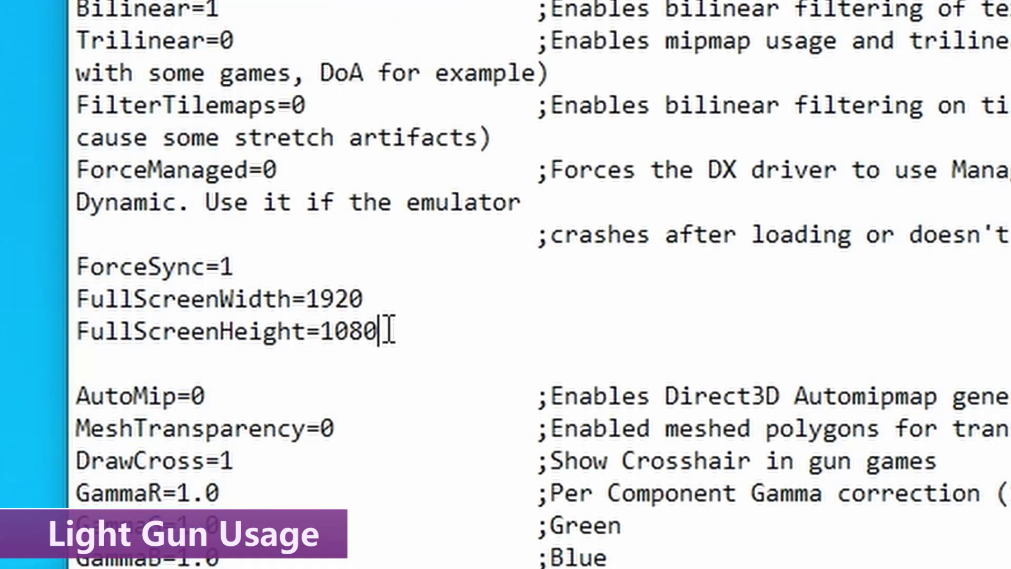
Step: Check the FullScreenWidth and FullScreenHeight settings in EMULATOR.INI for light gun use
{"action": "left_click_drag", "start_coordinate": [357, 362], "coordinate": [306, 350]}
{"action": "left_click_drag", "start_coordinate": [267, 305], "coordinate": [307, 300]}
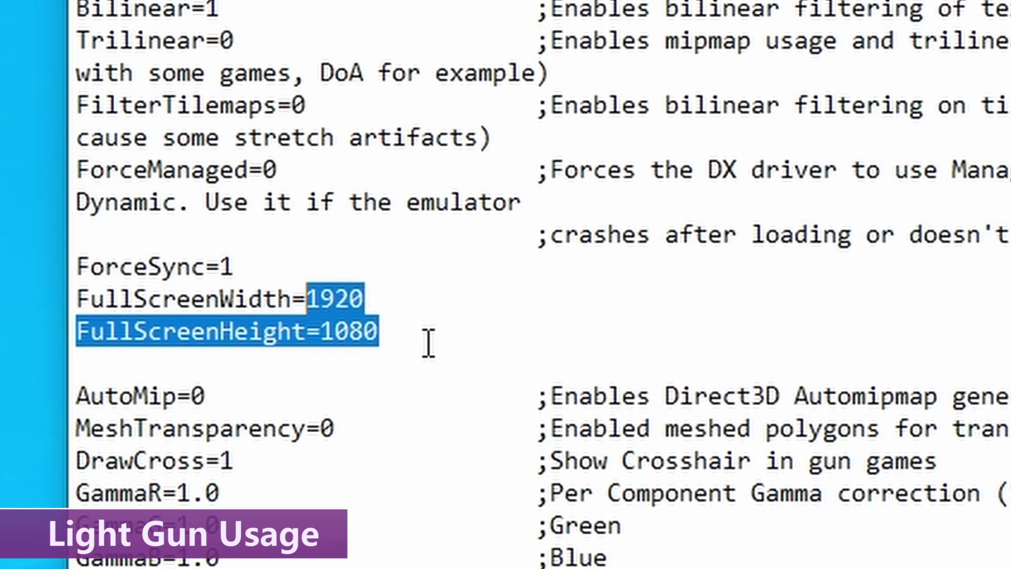
{"action": "left_click", "coordinate": [409, 334]}
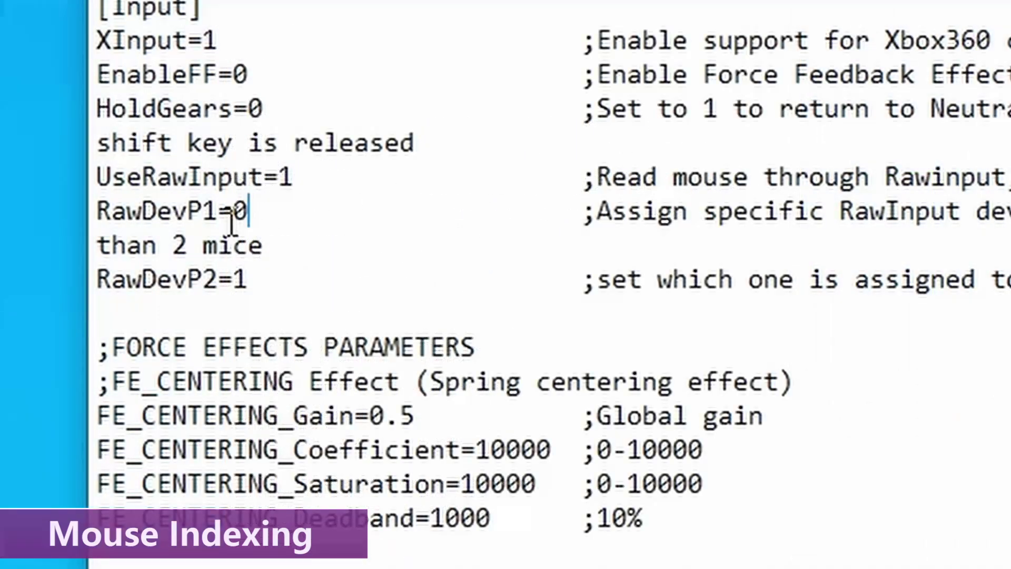
Step: Check the RawDevP1 and RawDevP2 mouse index assignments in the Input section of EMULATOR.INI
{"action": "left_click_drag", "start_coordinate": [288, 190], "coordinate": [229, 191]}
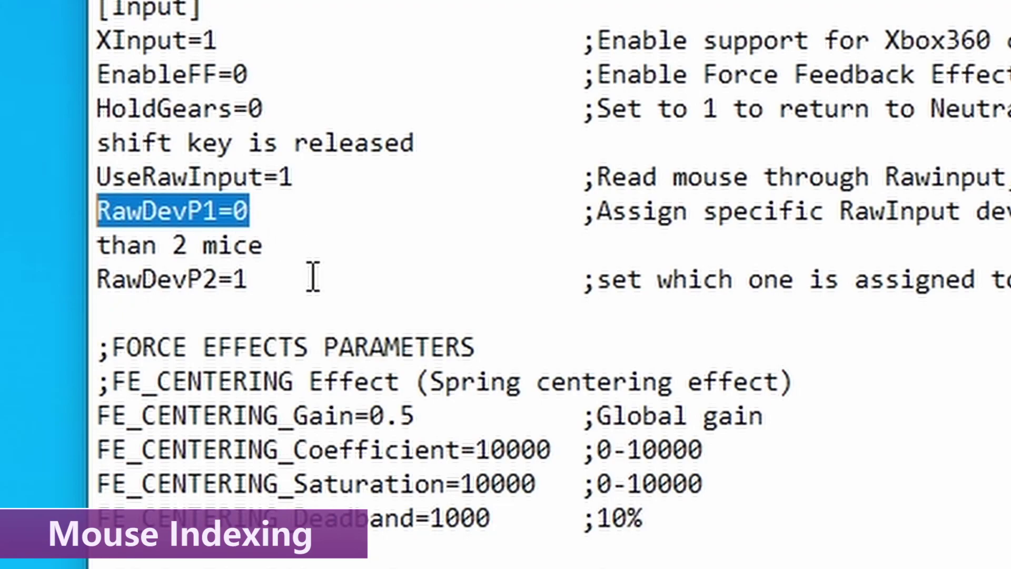
{"action": "left_click_drag", "start_coordinate": [273, 282], "coordinate": [98, 263]}
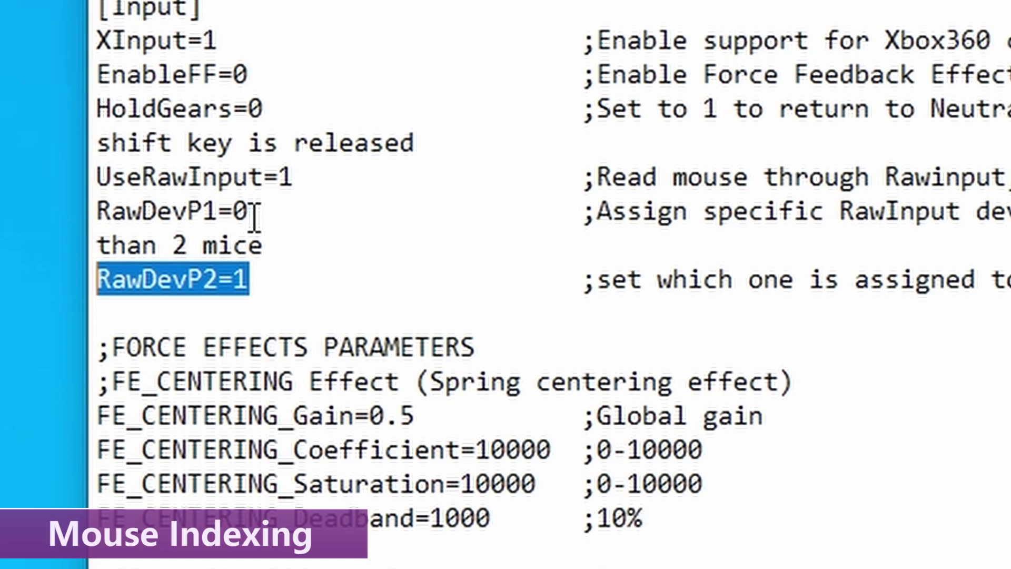
{"action": "left_click_drag", "start_coordinate": [253, 211], "coordinate": [98, 209]}
{"action": "left_click", "coordinate": [254, 278]}
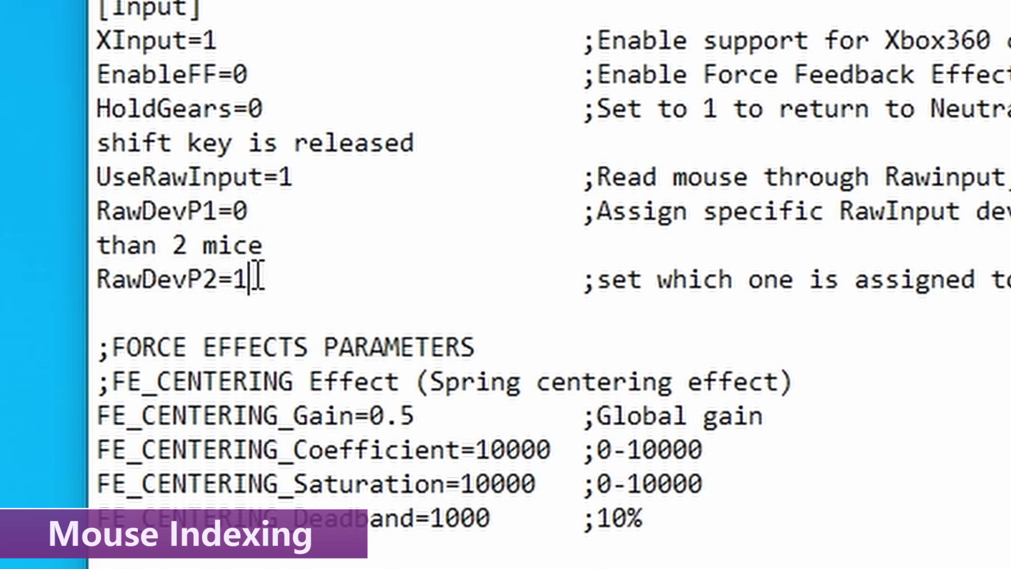
{"action": "left_click_drag", "start_coordinate": [255, 278], "coordinate": [98, 279]}
{"action": "left_click", "coordinate": [171, 258]}
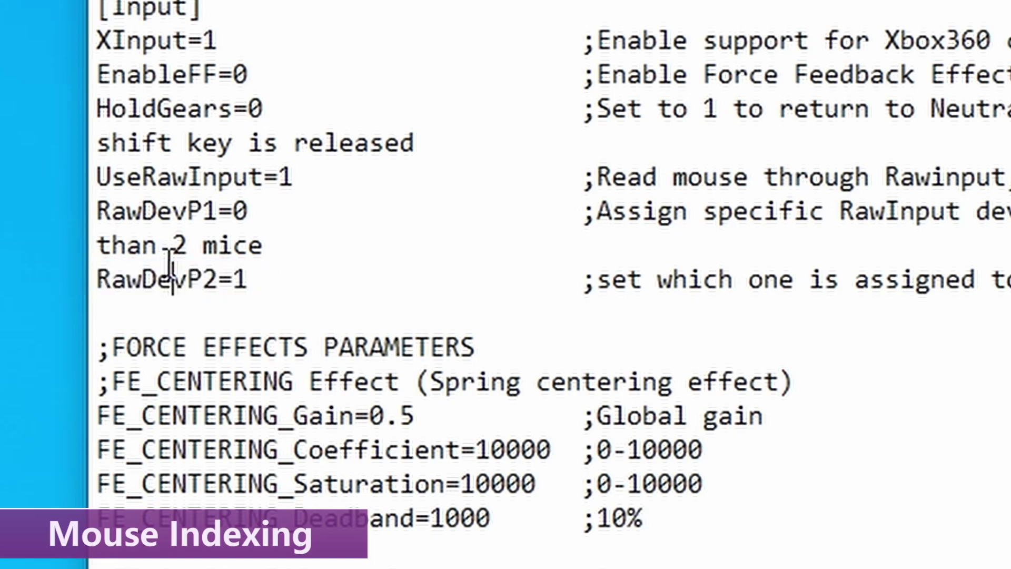
{"action": "left_click", "coordinate": [276, 278]}
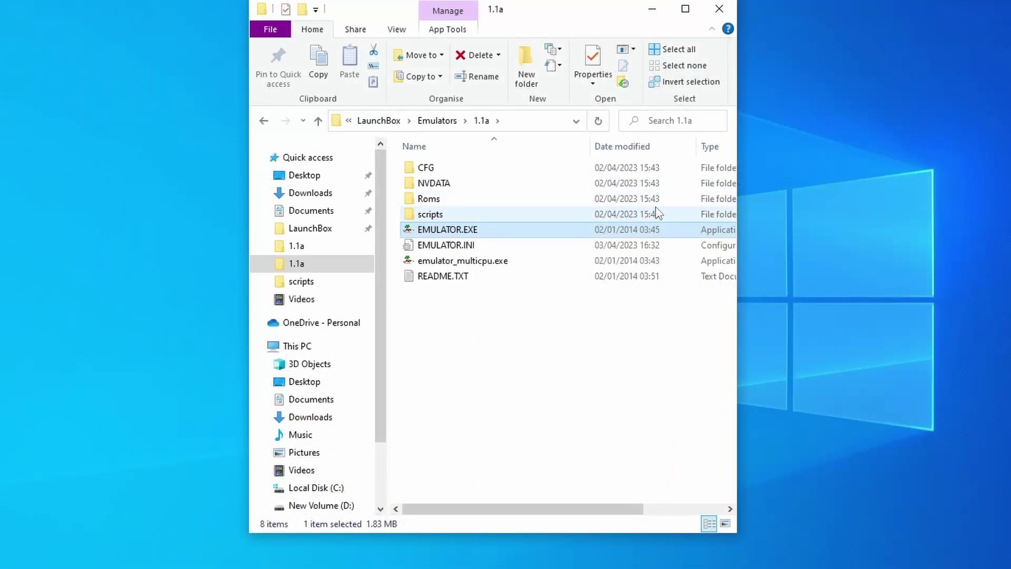
Step: Launch EMULATOR.EXE from the 1.1a folder and open its list of loadable ROMs
{"action": "double_click", "coordinate": [436, 231]}
{"action": "left_click_drag", "start_coordinate": [97, 39], "coordinate": [469, 50]}
{"action": "left_click", "coordinate": [344, 62]}
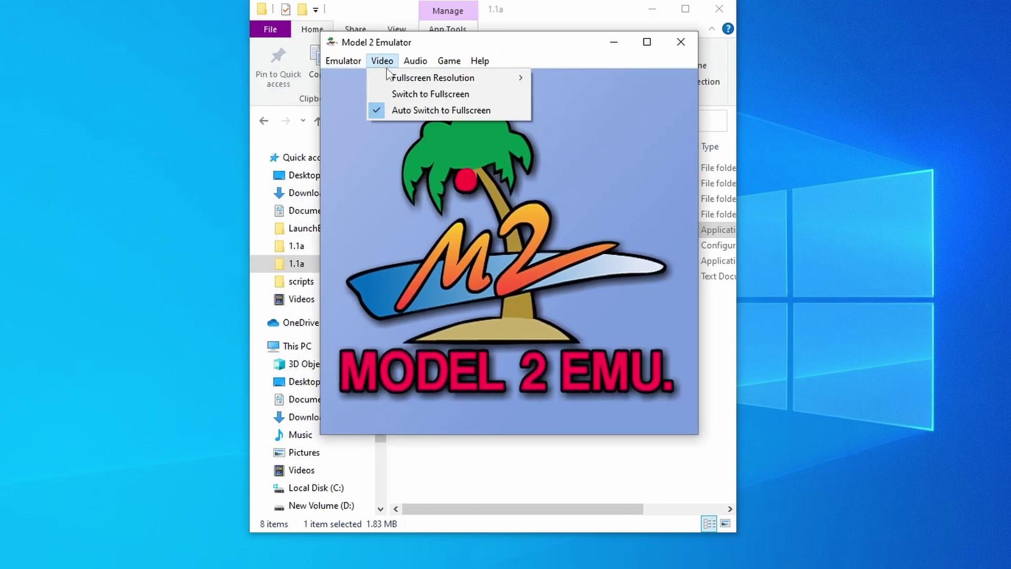
{"action": "left_click", "coordinate": [368, 78]}
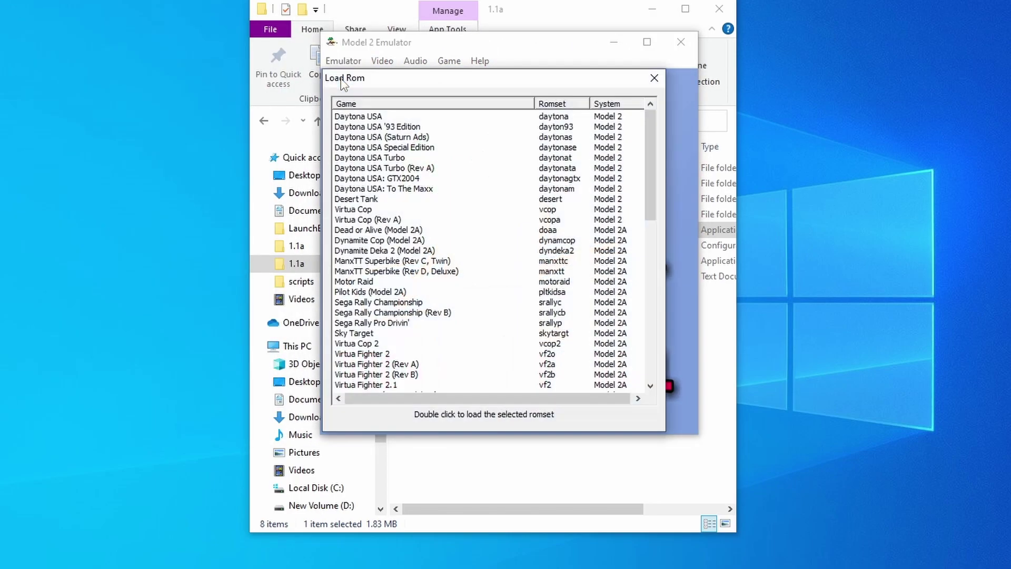
Step: Look through the Load Rom list for alternative game versions, such as the Daytona USA and Virtua Fighter 2 revisions
{"action": "left_click", "coordinate": [377, 117]}
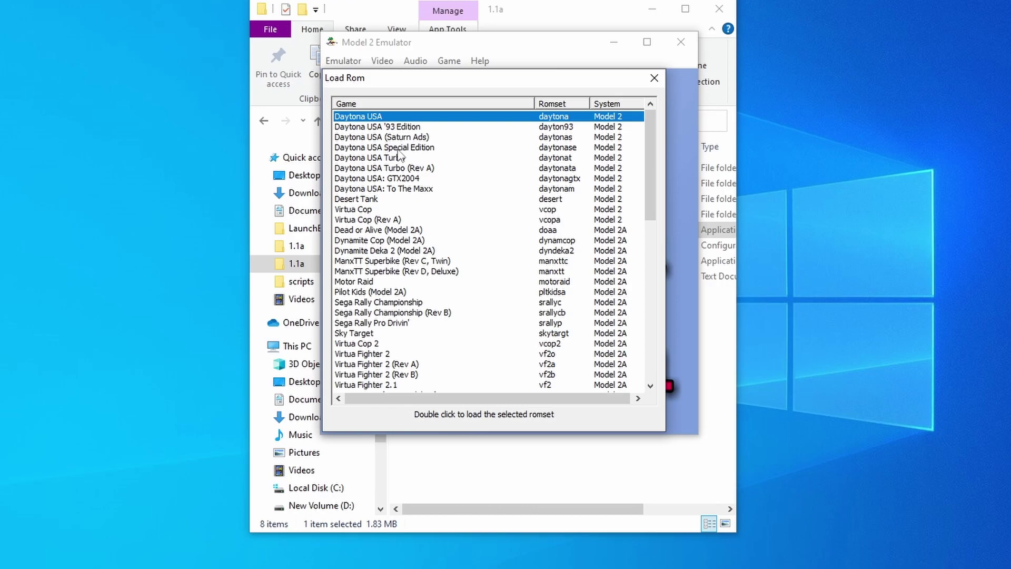
{"action": "scroll", "coordinate": [437, 274], "scroll_direction": "down", "scroll_amount": 2}
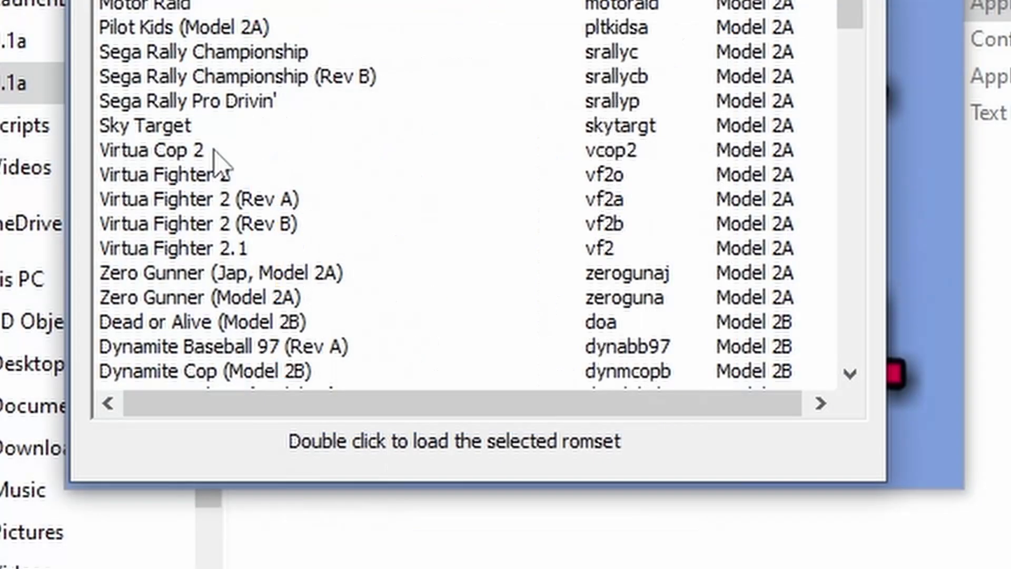
{"action": "left_click", "coordinate": [199, 174]}
{"action": "left_click", "coordinate": [208, 199]}
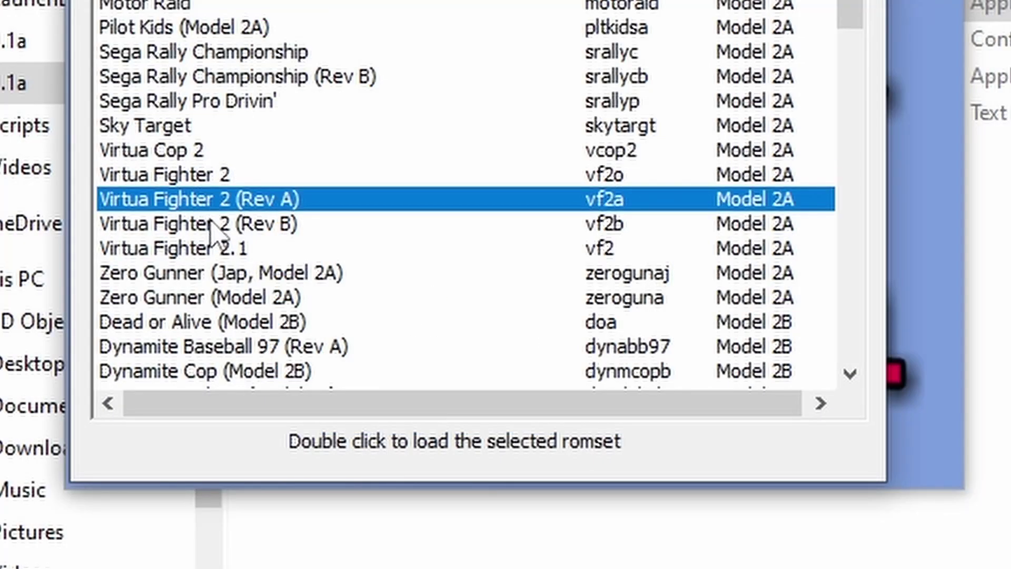
{"action": "left_click", "coordinate": [193, 245]}
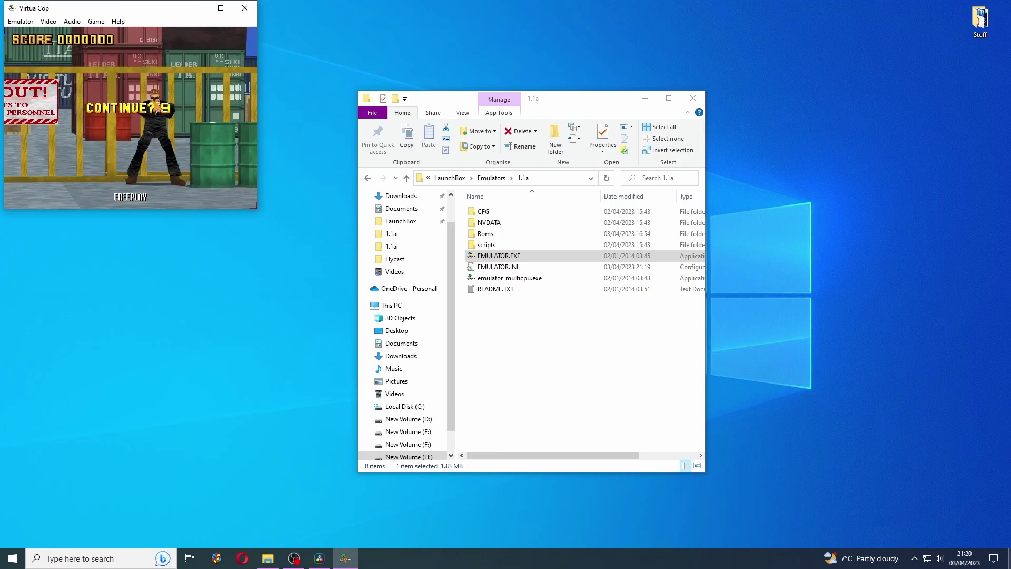
Step: Bring up the Windows taskbar and close the running Virtua Cop emulator window from there
{"action": "key", "text": "super"}
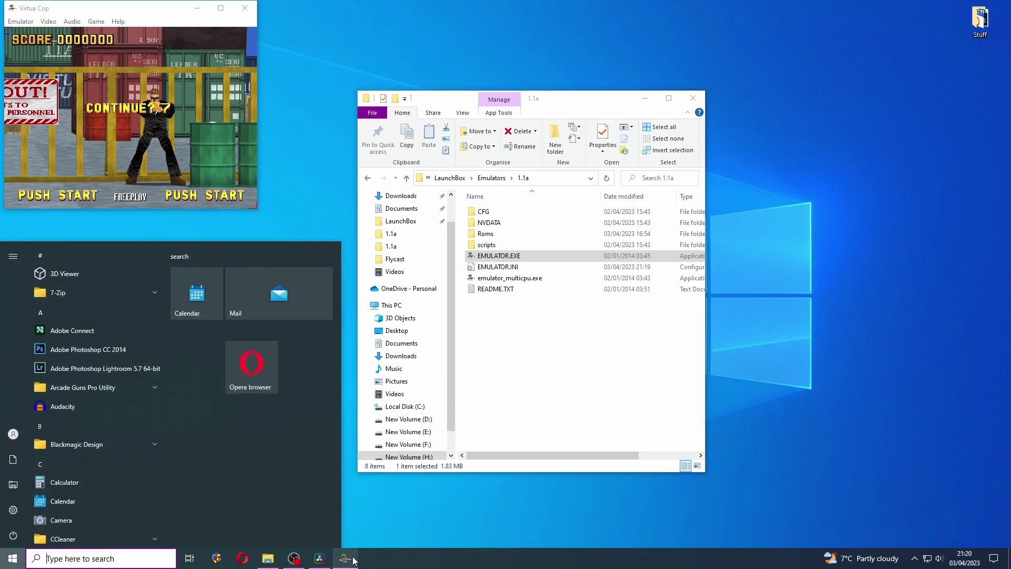
{"action": "right_click", "coordinate": [353, 561]}
{"action": "left_click", "coordinate": [337, 537]}
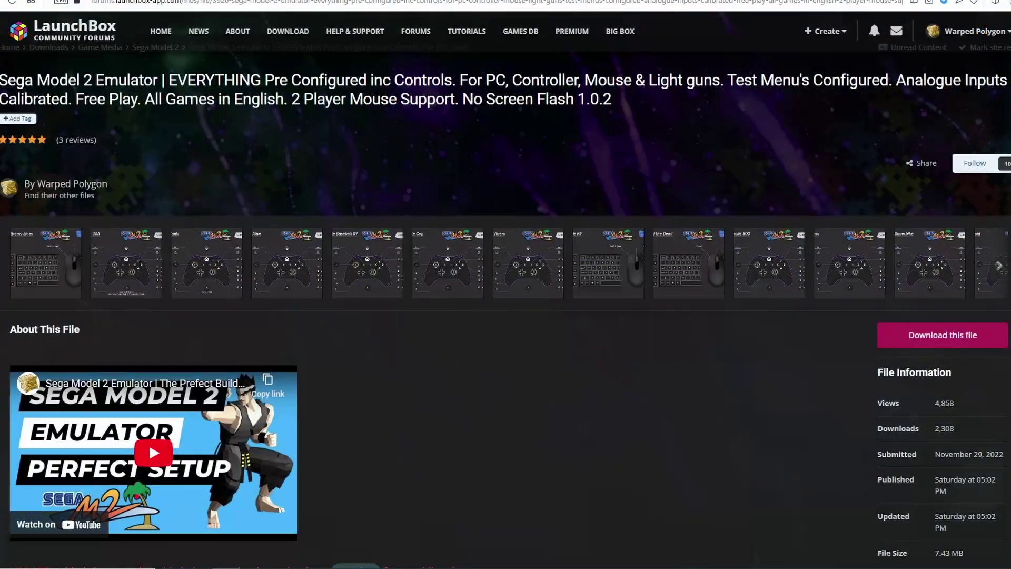
Step: Read the Sega Model 2 Emulator download page on the LaunchBox forums, including its configuration features and per-game documentation, calibration values and cheats
{"action": "scroll", "coordinate": [505, 294], "scroll_direction": "down", "scroll_amount": 9}
{"action": "scroll", "coordinate": [424, 291], "scroll_direction": "down", "scroll_amount": 4}
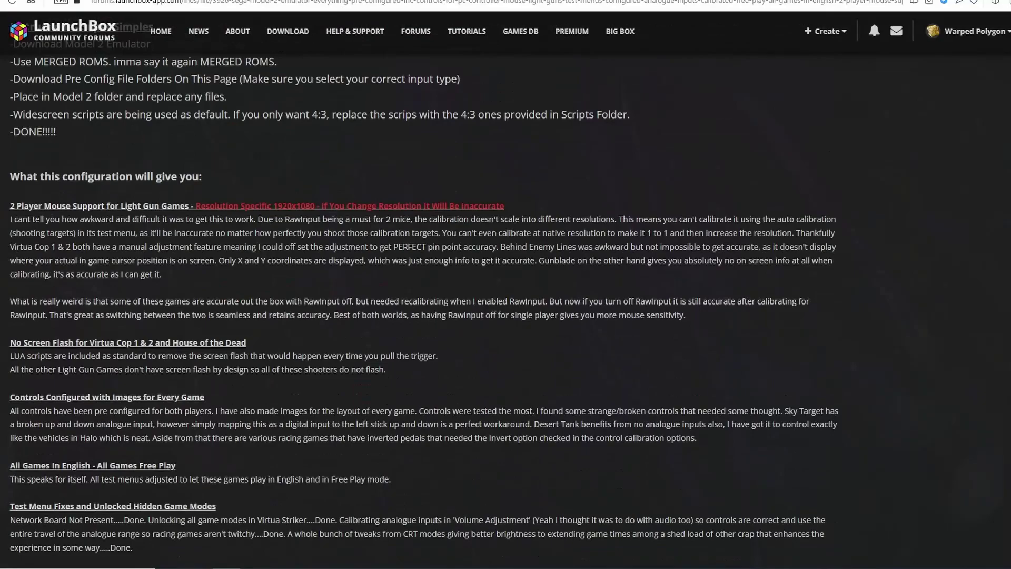
{"action": "scroll", "coordinate": [424, 291], "scroll_direction": "down", "scroll_amount": 2}
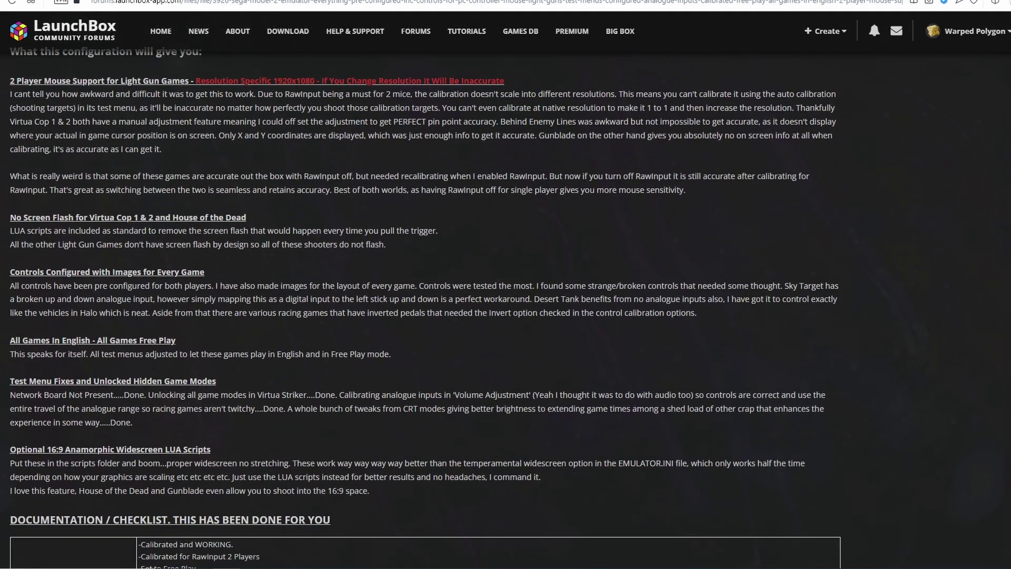
{"action": "scroll", "coordinate": [423, 290], "scroll_direction": "down", "scroll_amount": 8}
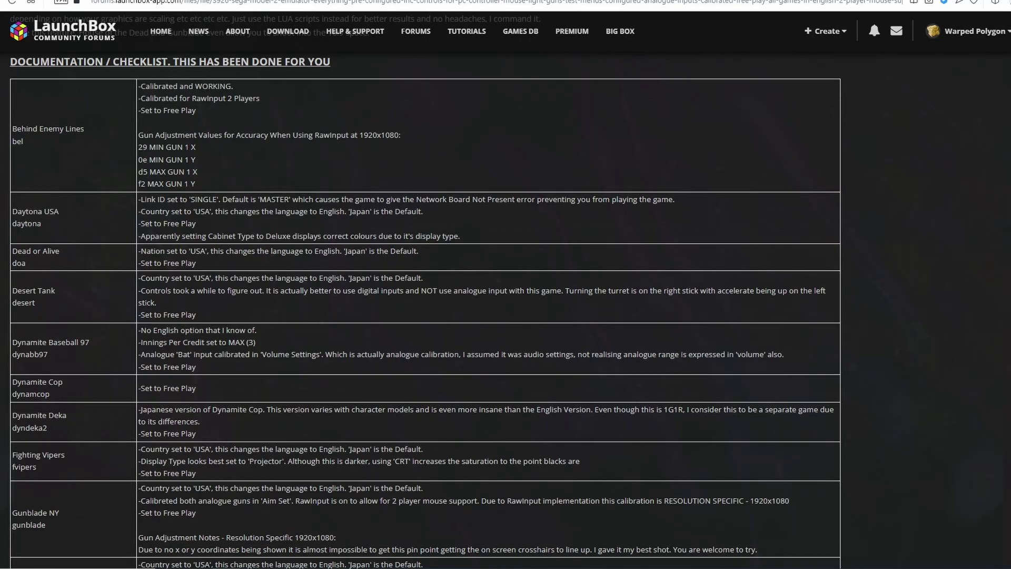
{"action": "scroll", "coordinate": [424, 291], "scroll_direction": "down", "scroll_amount": 7}
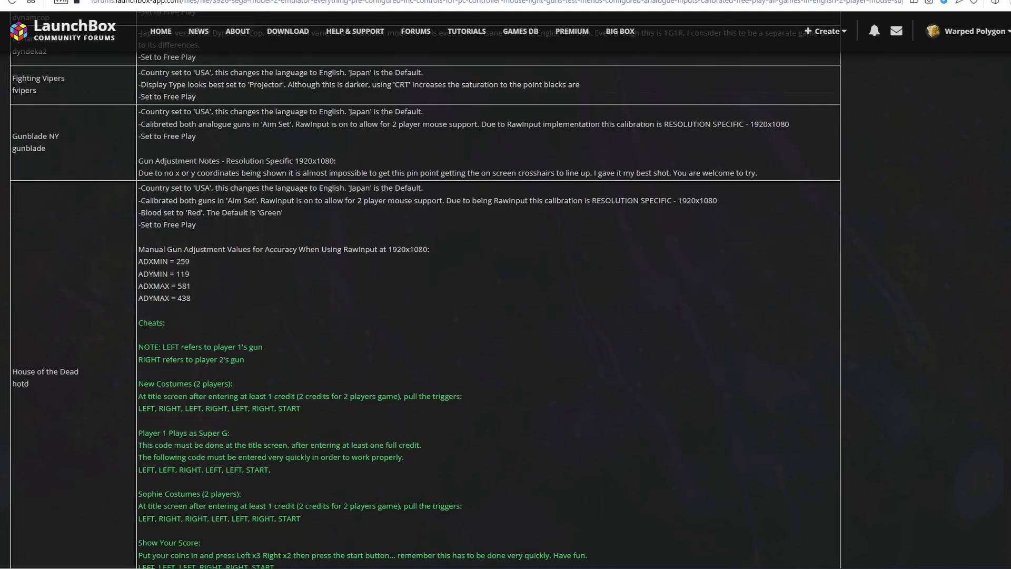
{"action": "scroll", "coordinate": [974, 195], "scroll_direction": "down", "scroll_amount": 2}
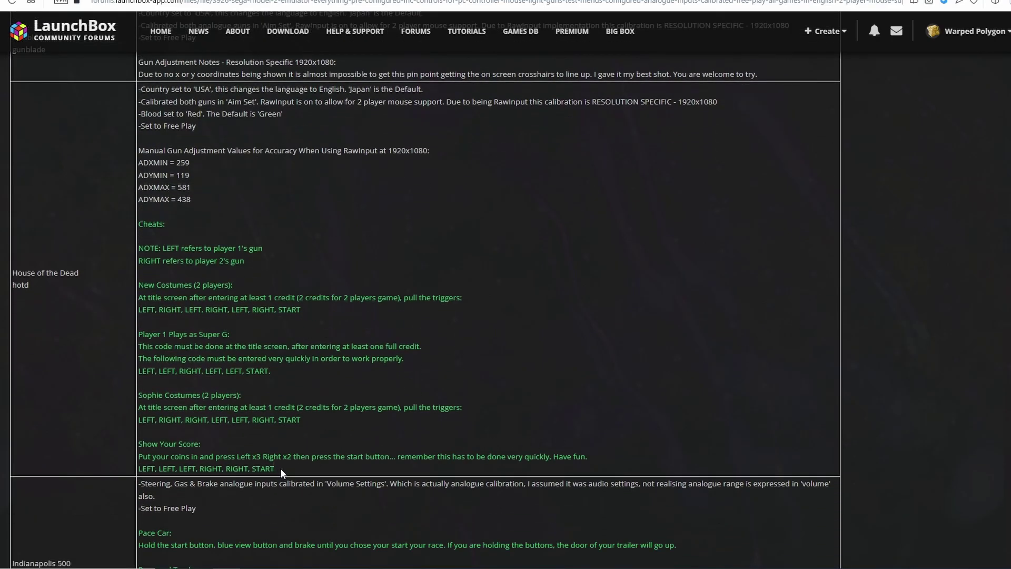
{"action": "left_click_drag", "start_coordinate": [281, 472], "coordinate": [253, 308]}
{"action": "left_click", "coordinate": [253, 308]}
{"action": "scroll", "coordinate": [306, 370], "scroll_direction": "down", "scroll_amount": 8}
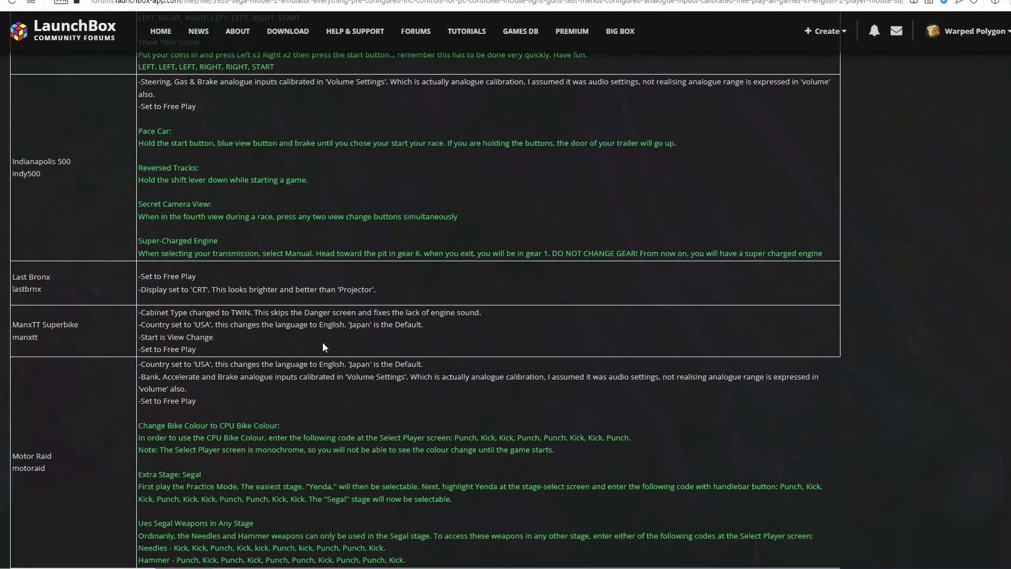